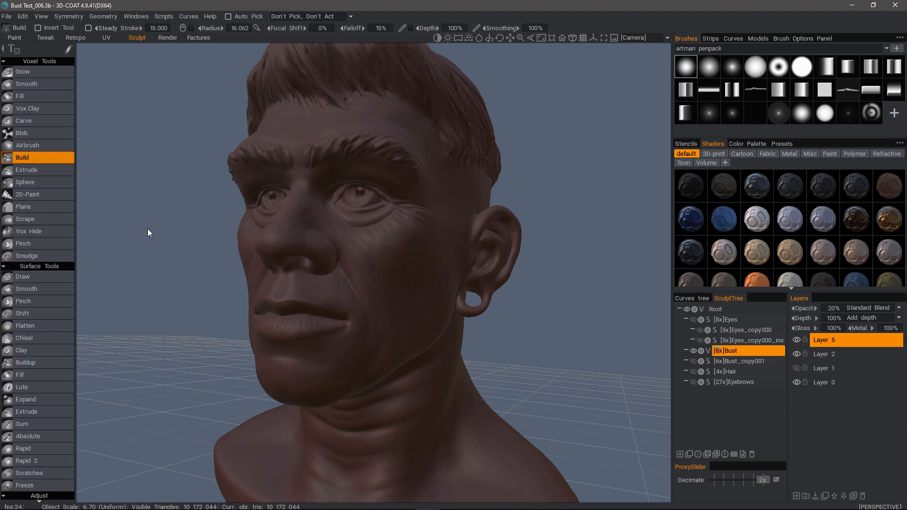
- Inspect the bust's face from several angles and reduce the Build brush radius to about 9.6
drag(208, 295, 141, 275)
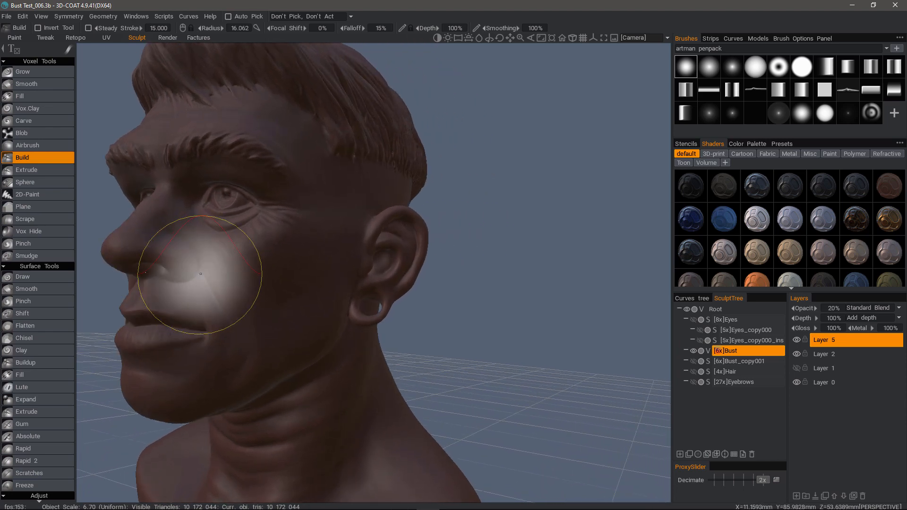
alt+middle_drag(201, 274, 232, 274)
mouse_move(201, 274)
alt+right_down()
mouse_move(172, 330)
mouse_move(257, 320)
mouse_move(271, 280)
mouse_move(249, 278)
alt+right_up()
key(bracketleft)
key(bracketleft)
key(bracketleft)
key(bracketleft)
key(bracketleft)
mouse_move(249, 277)
alt+mouse_down()
mouse_move(296, 249)
mouse_move(389, 223)
mouse_move(310, 248)
alt+mouse_up()
scroll(363, 280, down, 6)
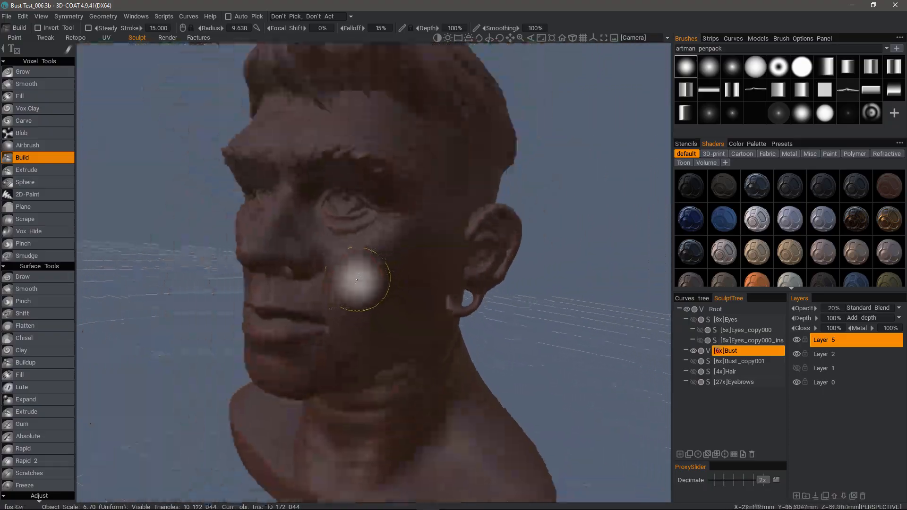
scroll(349, 283, up, 3)
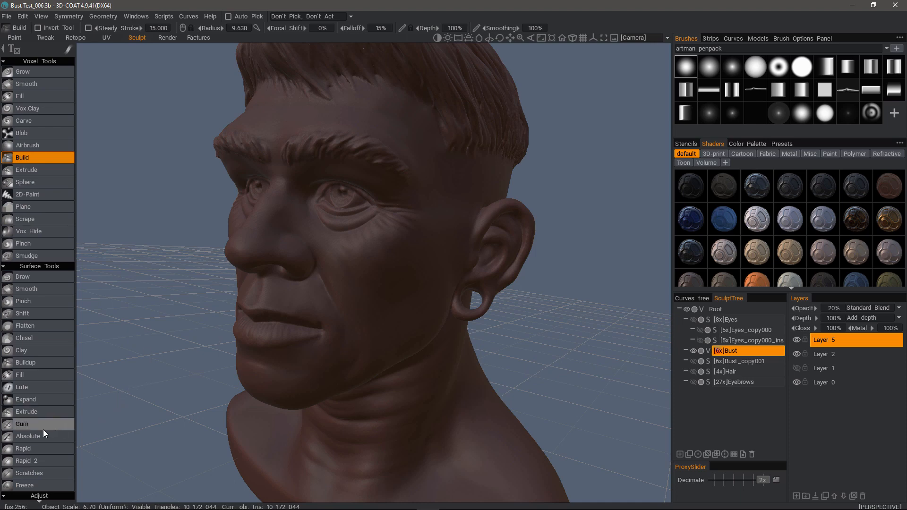
- Activate the Move tool with Voxelize immediately enabled and set its brush radius to about 26
scroll(44, 429, down, 10)
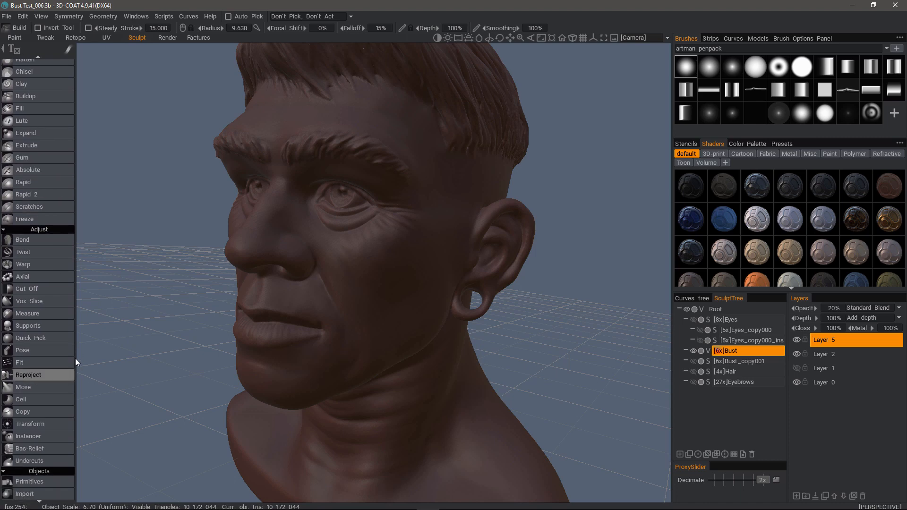
click(39, 388)
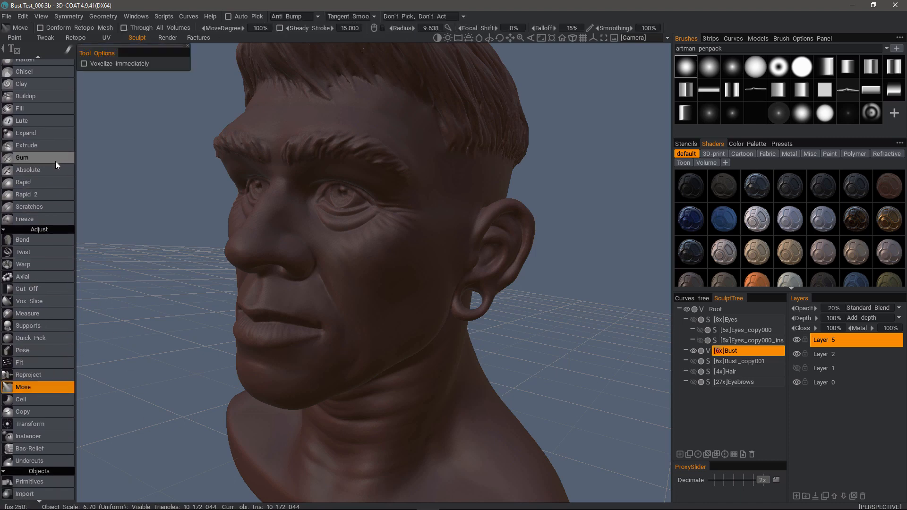
scroll(55, 161, up, 6)
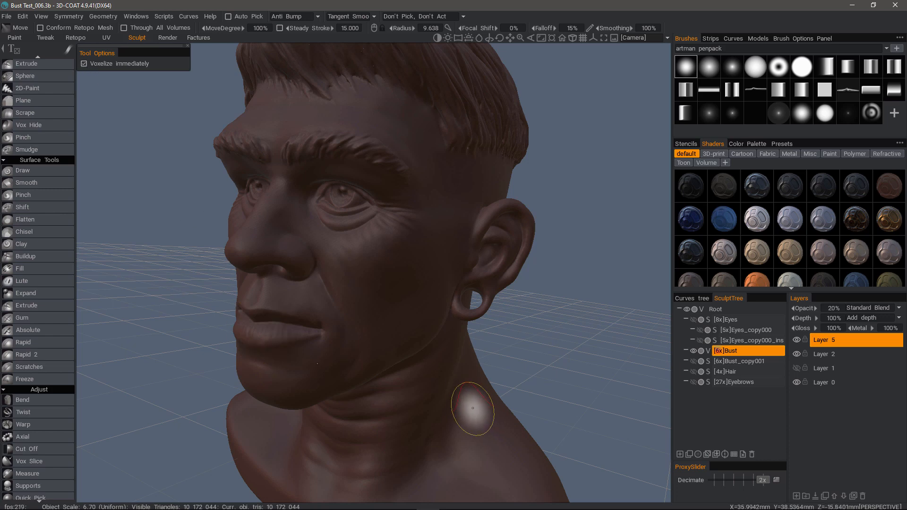
mouse_move(473, 408)
right_down()
mouse_move(508, 419)
mouse_move(487, 413)
right_up()
middle_drag(481, 403, 460, 389)
right_drag(468, 393, 476, 396)
mouse_move(476, 395)
middle_down()
mouse_move(500, 370)
mouse_move(466, 394)
mouse_move(449, 391)
mouse_move(435, 364)
mouse_move(489, 435)
middle_up()
right_drag(488, 435, 500, 430)
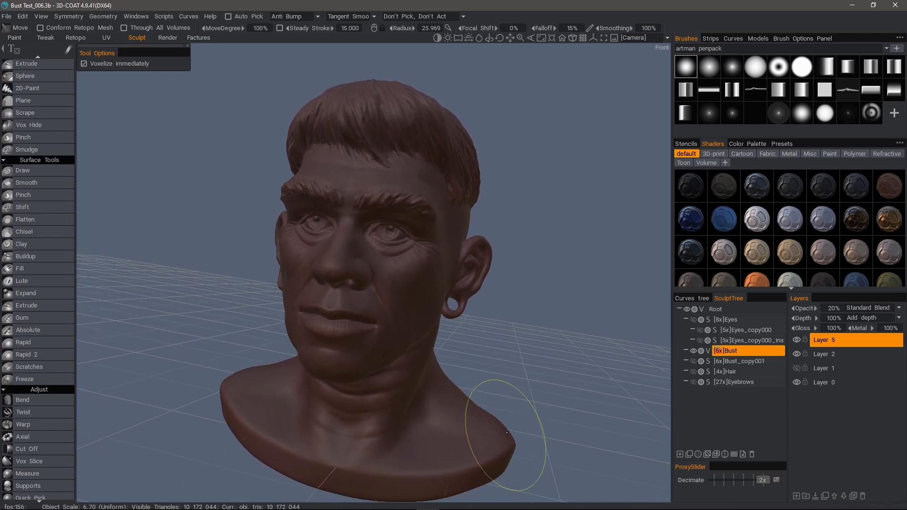
- Reshape the outer edge of the bust's shoulder with short Move strokes from the front view
middle_drag(499, 430, 511, 432)
drag(510, 431, 505, 439)
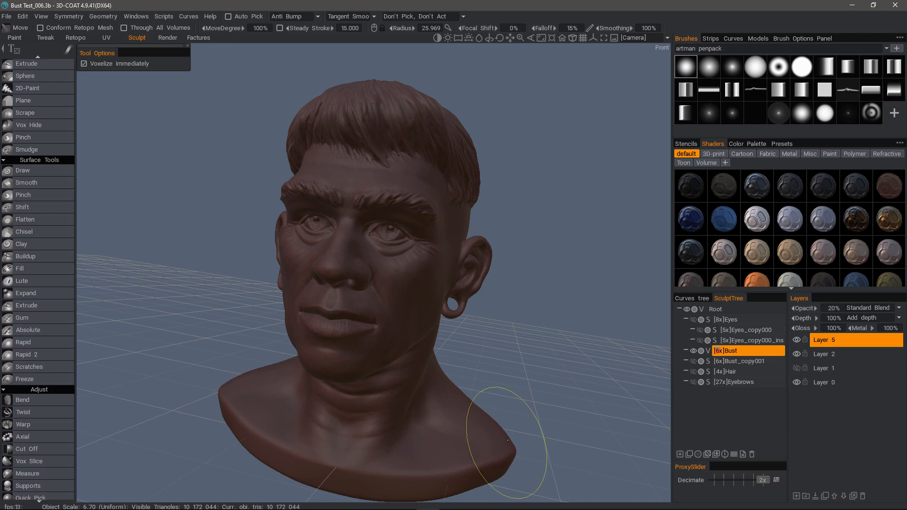
drag(509, 440, 512, 441)
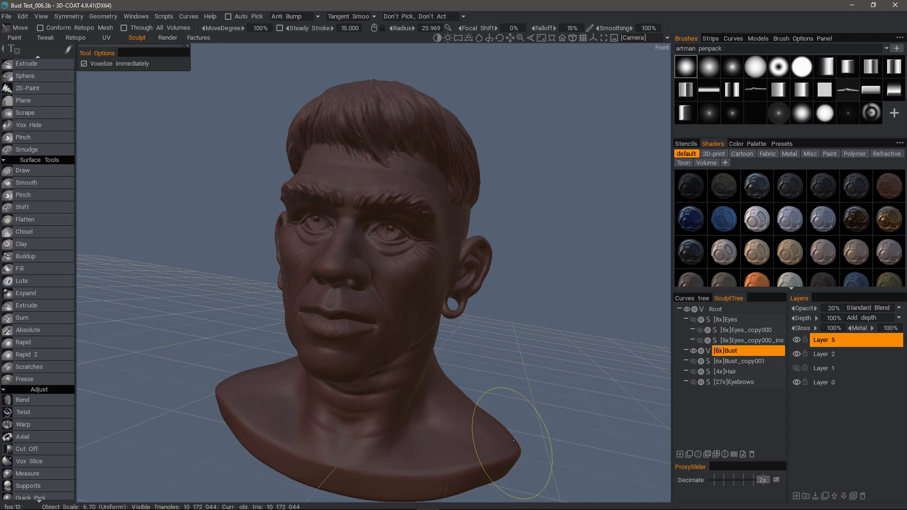
drag(511, 440, 504, 440)
- Pull the back of the bust's shoulder outward with Move strokes in side view
mouse_move(543, 399)
mouse_down()
mouse_move(503, 393)
mouse_move(483, 420)
mouse_move(496, 415)
mouse_move(461, 409)
mouse_move(445, 427)
mouse_move(453, 440)
mouse_up()
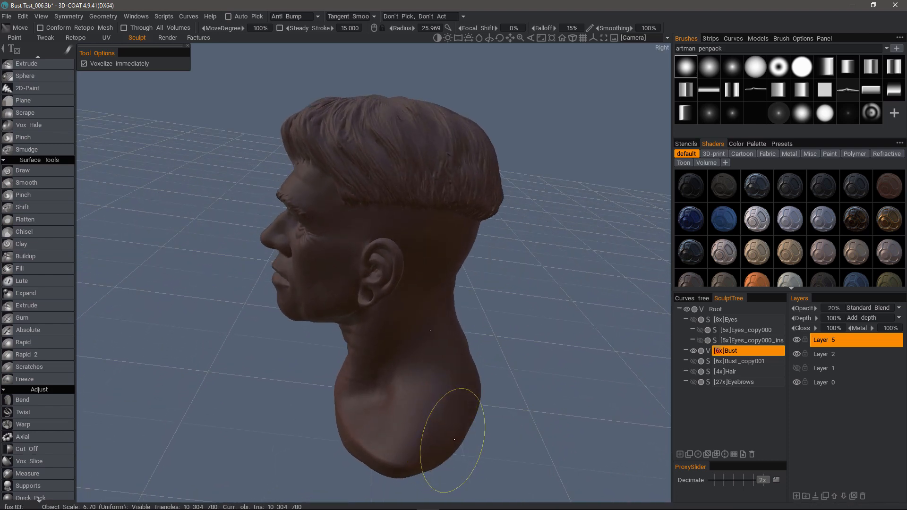
mouse_move(454, 440)
mouse_down()
mouse_move(458, 416)
mouse_move(445, 389)
mouse_move(466, 425)
mouse_move(475, 420)
mouse_up()
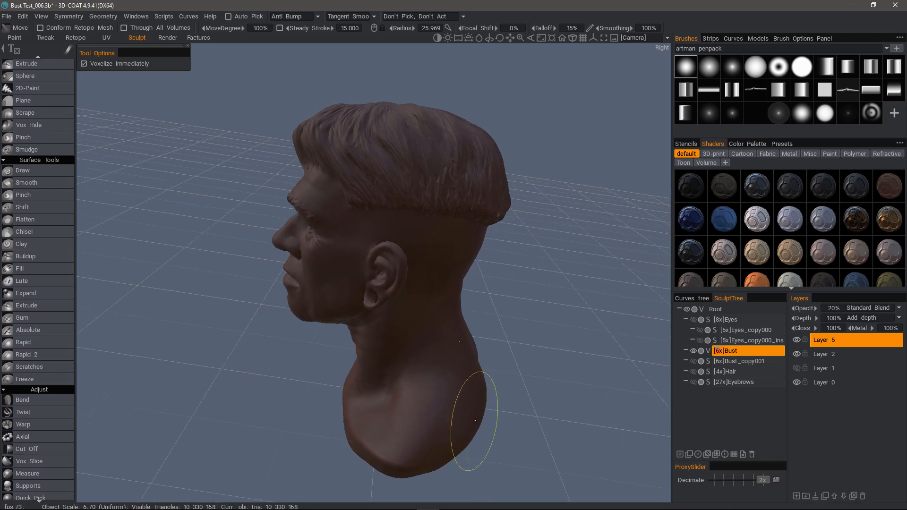
drag(475, 420, 492, 421)
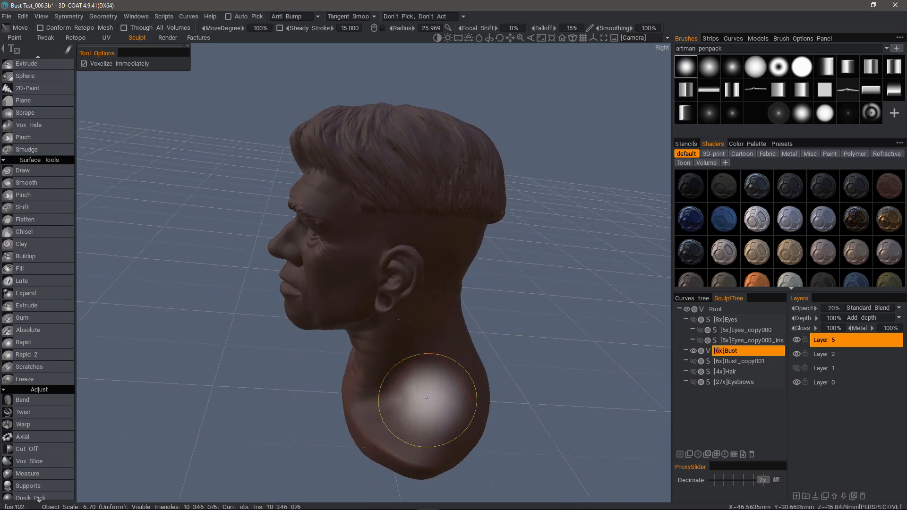
- Check the reshaped shoulders from the front and side, and disable Voxelize immediately for the Move tool
alt+drag(426, 397, 441, 301)
alt+drag(368, 416, 444, 409)
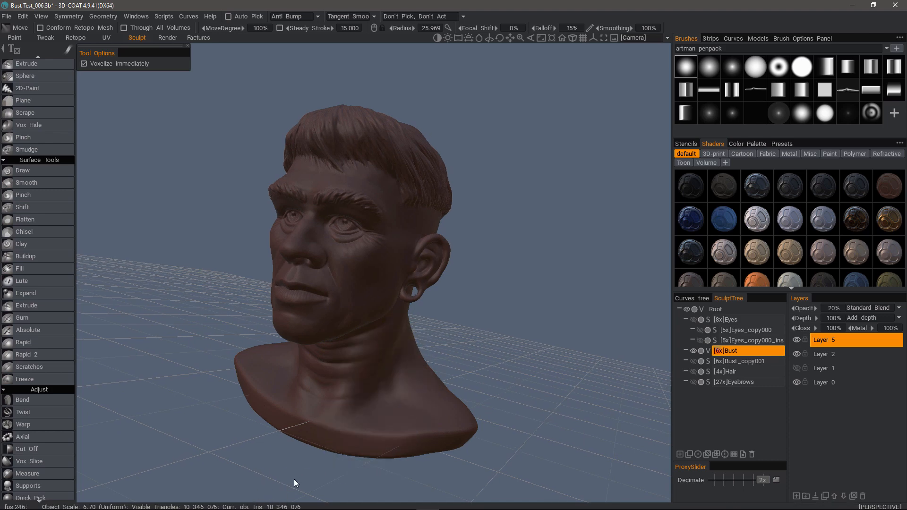
alt+drag(381, 406, 302, 401)
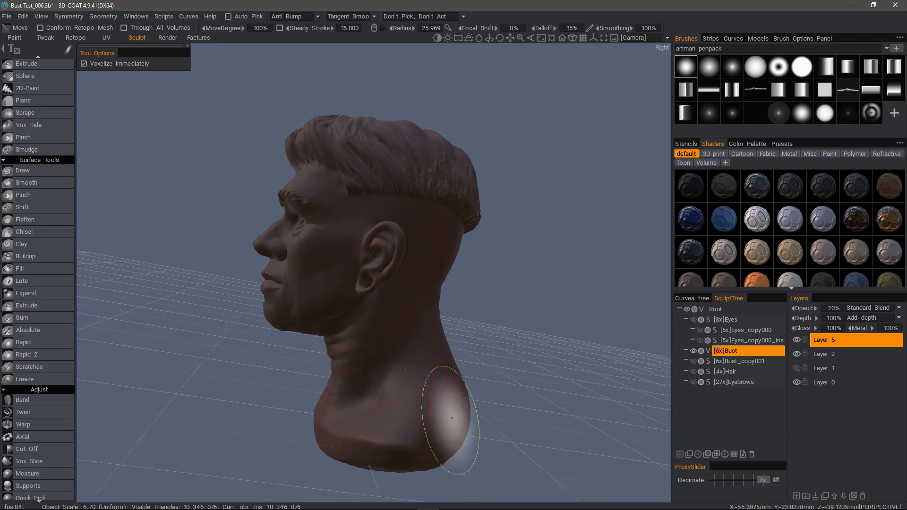
alt+drag(452, 418, 442, 421)
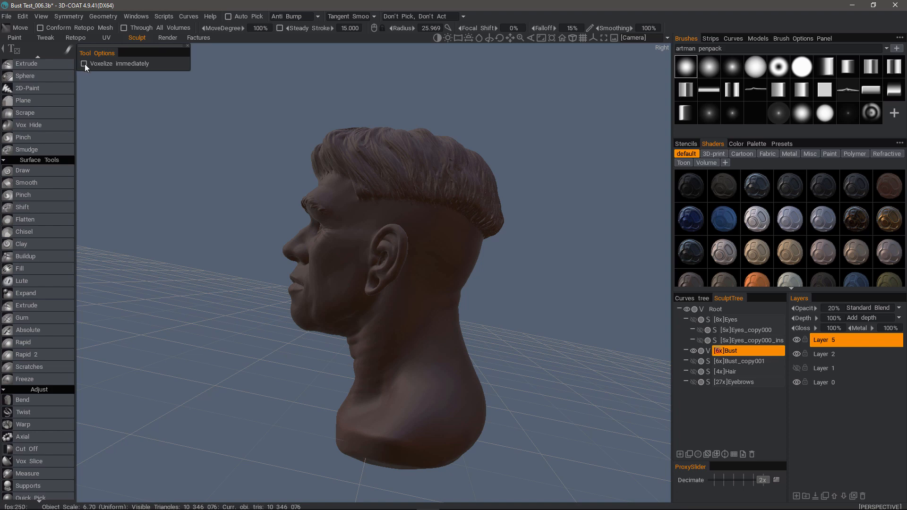
drag(211, 163, 216, 162)
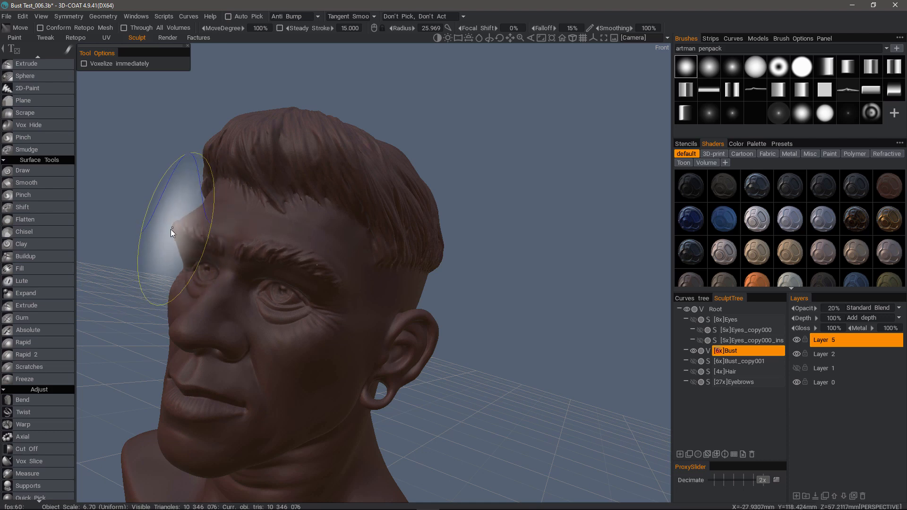
- Examine the bust's brow, face and side profile with the Move brush radius reduced to about 15
alt+drag(169, 233, 276, 247)
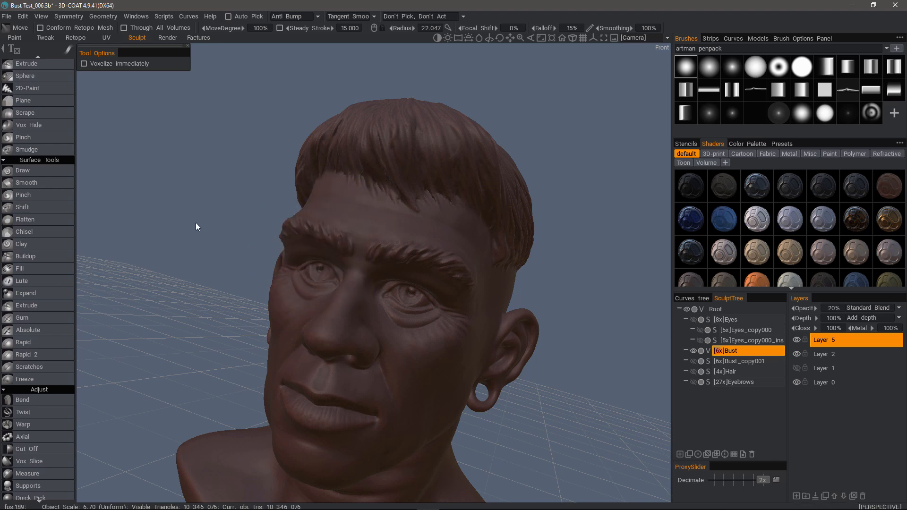
mouse_move(196, 222)
alt+mouse_down()
mouse_move(236, 239)
mouse_move(294, 196)
mouse_move(287, 209)
alt+mouse_up()
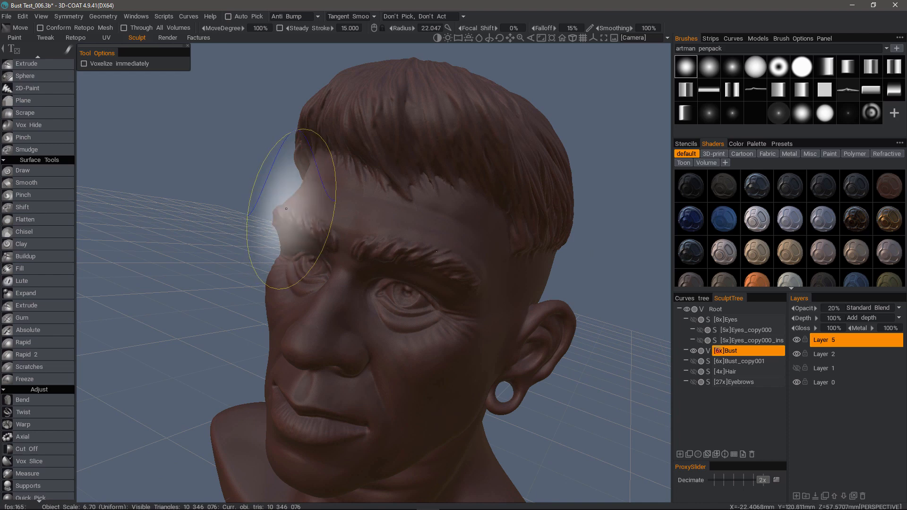
right_drag(279, 213, 267, 217)
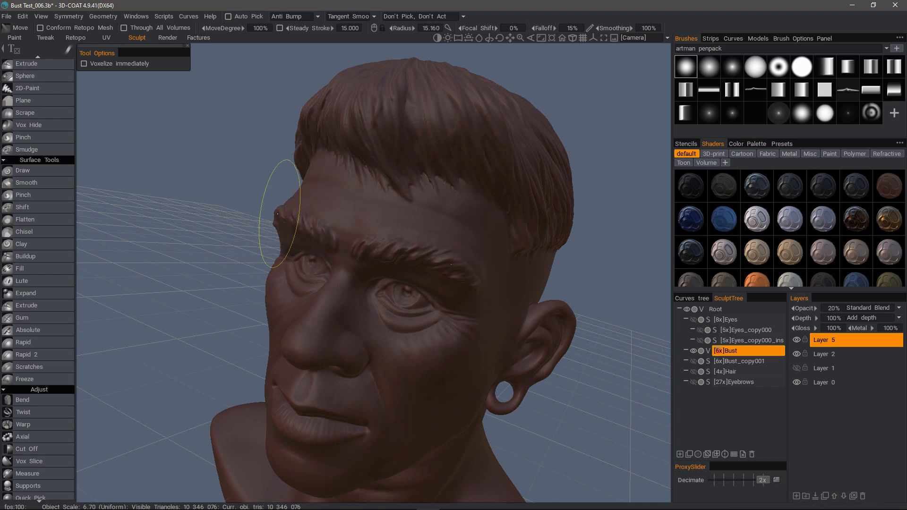
alt+drag(298, 223, 307, 224)
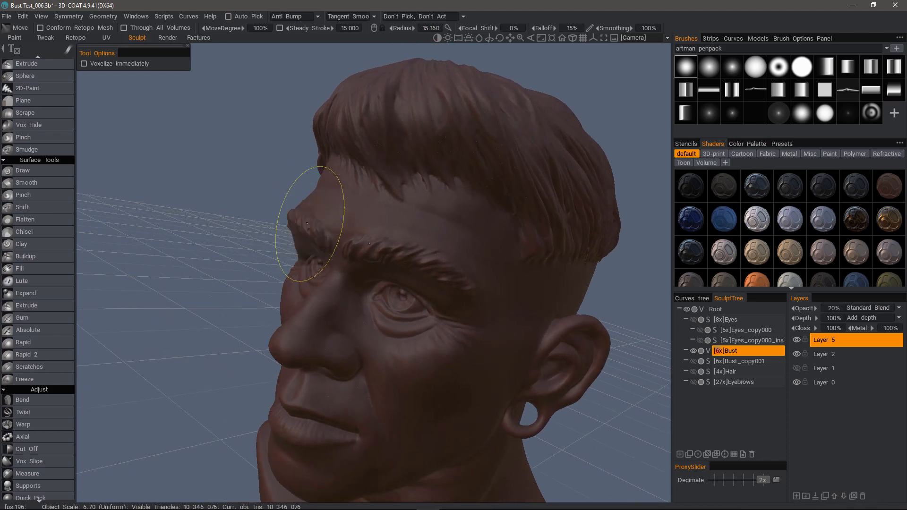
mouse_move(208, 243)
mouse_down()
mouse_move(320, 202)
mouse_move(251, 267)
mouse_move(191, 213)
mouse_move(157, 288)
mouse_move(203, 290)
mouse_move(333, 327)
mouse_move(415, 397)
mouse_move(454, 406)
mouse_move(463, 423)
mouse_move(435, 375)
mouse_move(449, 415)
mouse_move(454, 399)
mouse_move(461, 405)
mouse_move(441, 345)
mouse_move(455, 320)
mouse_move(370, 339)
mouse_move(486, 60)
mouse_move(464, 45)
mouse_move(564, 47)
mouse_move(382, 369)
mouse_up()
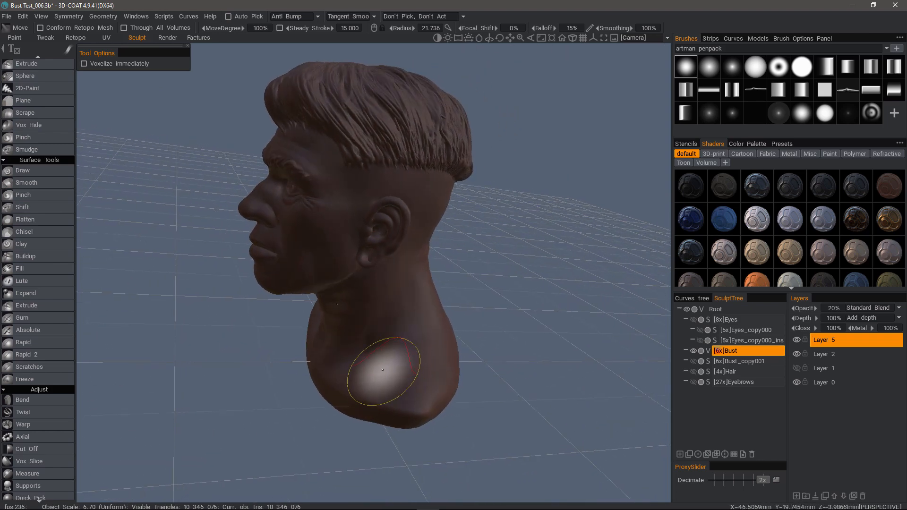
- Enlarge the Move brush radius to about 30 and adjust the viewport lighting to light the bust's face more clearly
right_drag(427, 395, 445, 395)
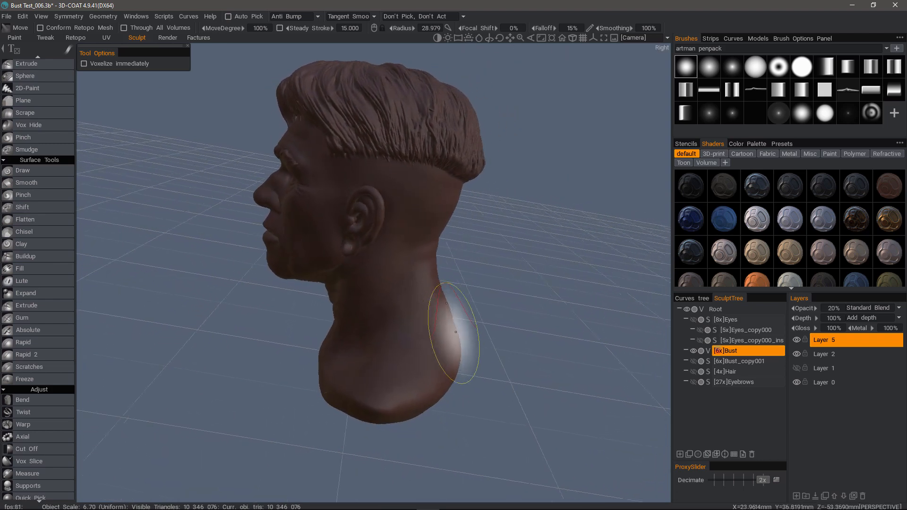
mouse_move(455, 332)
alt+mouse_down()
mouse_move(445, 334)
mouse_move(465, 335)
mouse_move(468, 354)
mouse_move(482, 350)
mouse_move(472, 321)
mouse_move(427, 365)
mouse_move(417, 356)
mouse_move(395, 405)
mouse_move(390, 361)
mouse_move(373, 368)
mouse_move(378, 340)
mouse_move(355, 364)
mouse_move(183, 319)
mouse_move(314, 375)
mouse_move(356, 377)
mouse_move(335, 318)
alt+mouse_up()
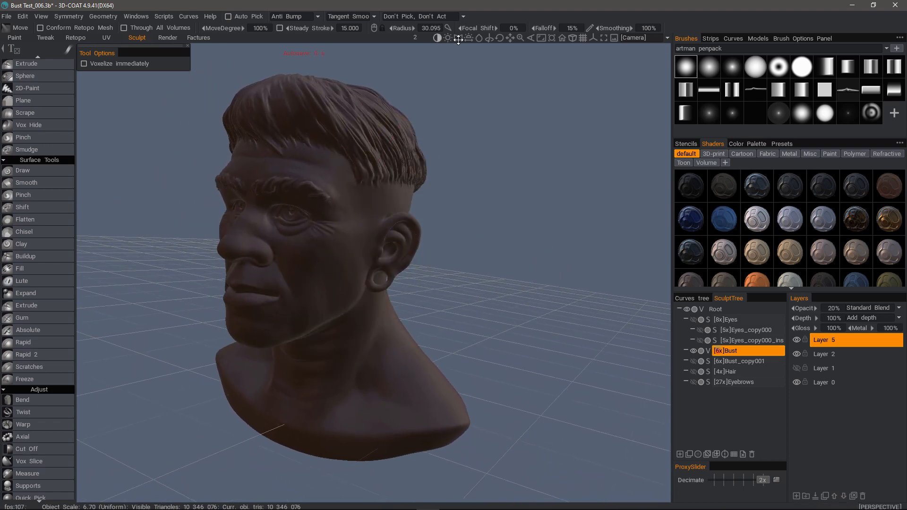
drag(454, 40, 367, 44)
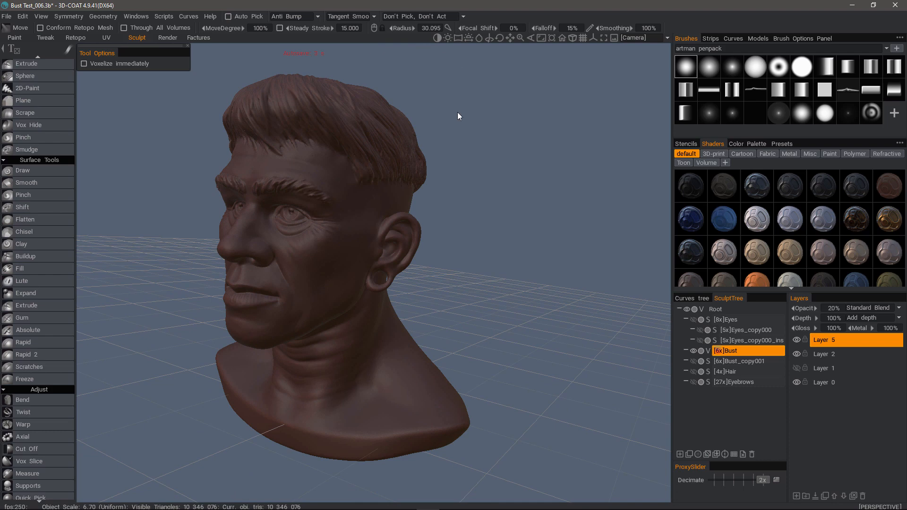